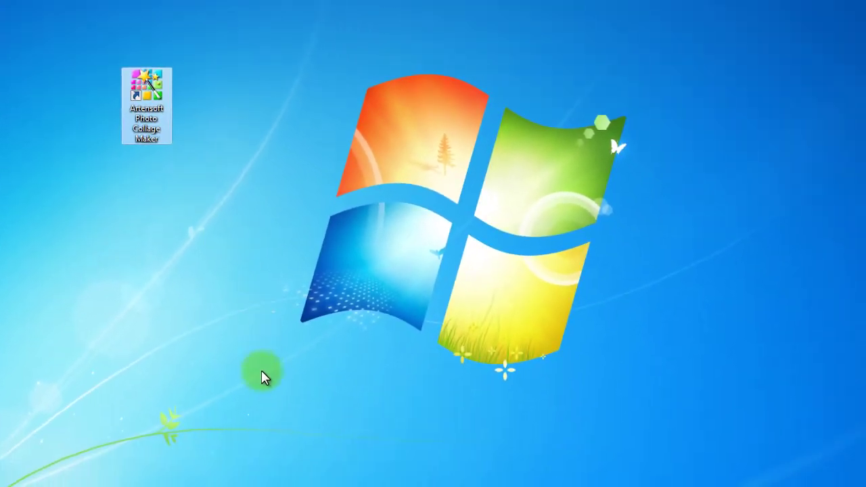
Open the Photo Collage Maker gallery on the Artensoft website in Chrome and examine the flower collage's individual tiles up close
mouse_move(268, 484)
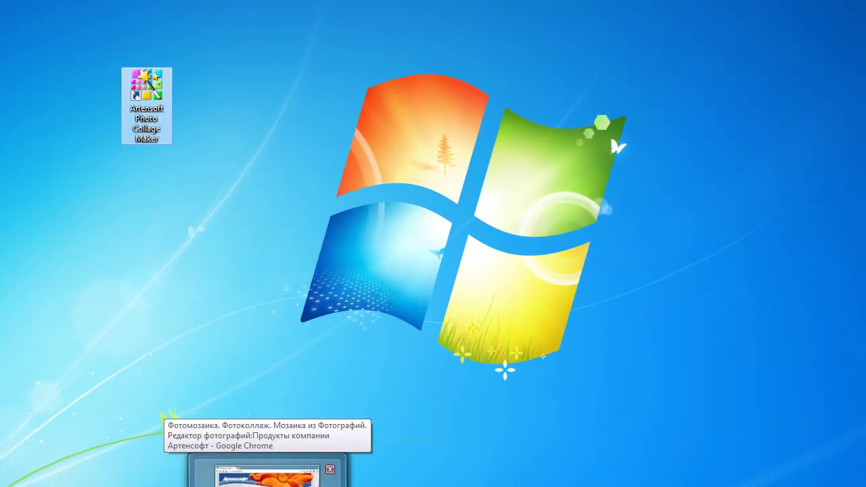
left_click(268, 477)
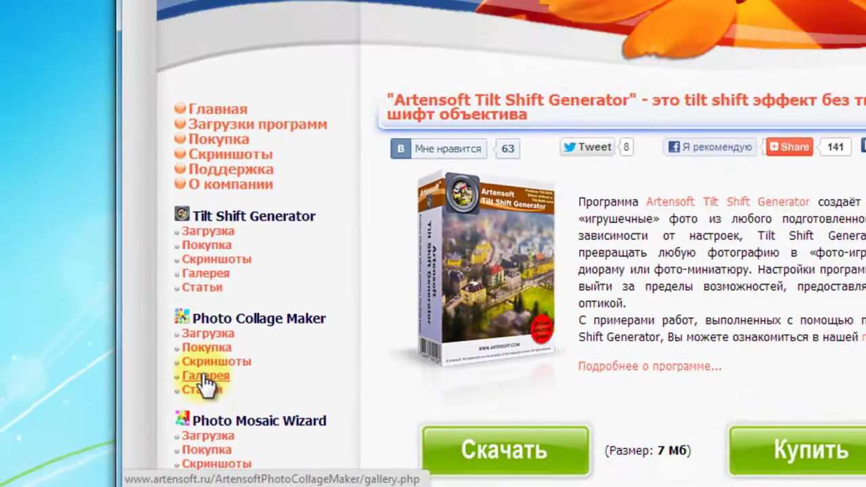
left_click(330, 291)
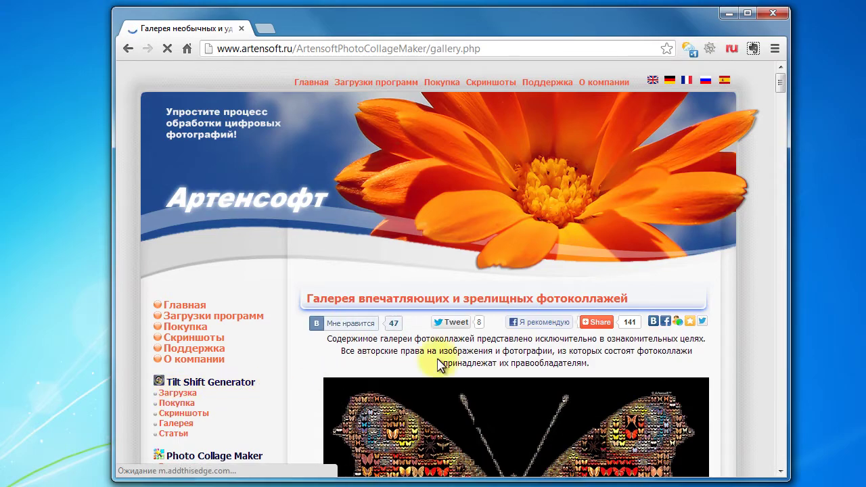
left_click_drag(780, 84, 799, 125)
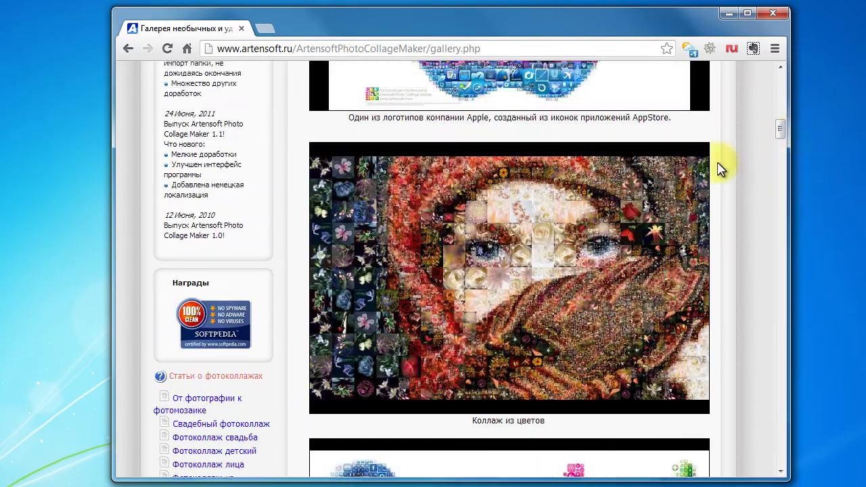
scroll(490, 286, "up", 4)
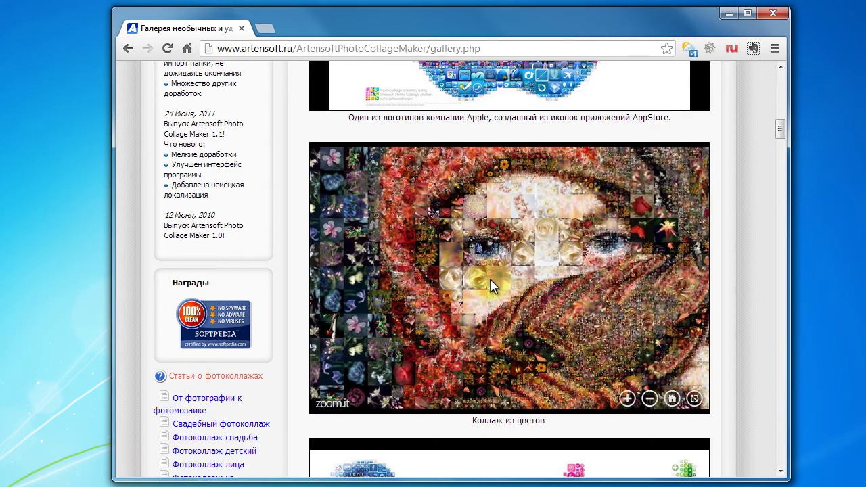
scroll(506, 271, "up", 3)
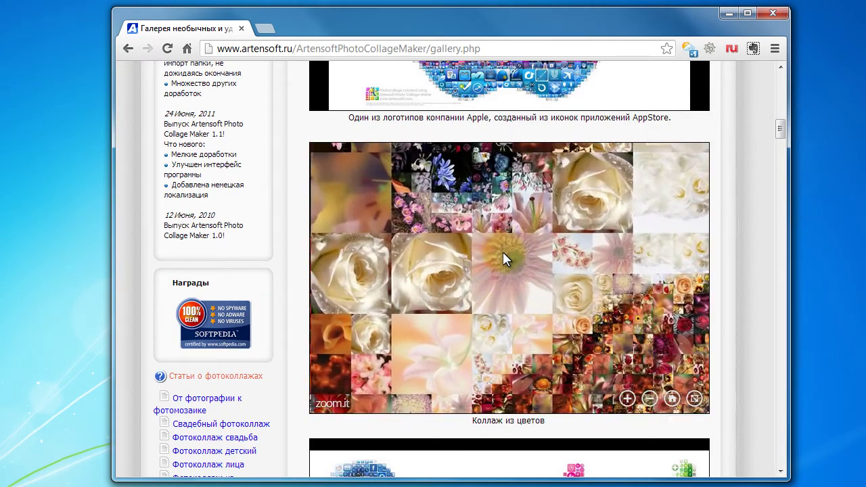
scroll(513, 276, "down", 4)
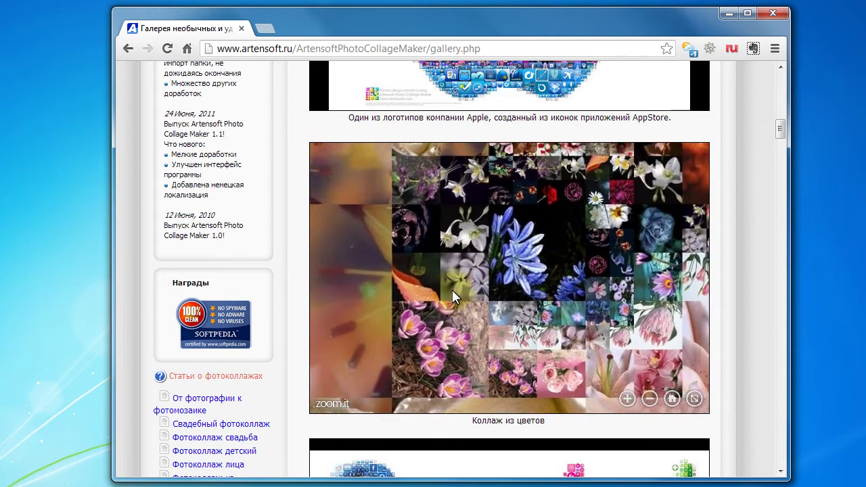
scroll(452, 290, "up", 2)
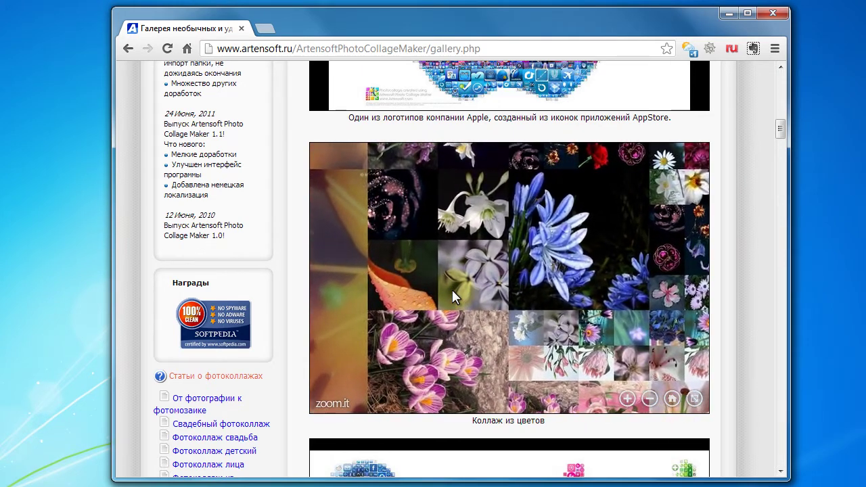
left_click(728, 13)
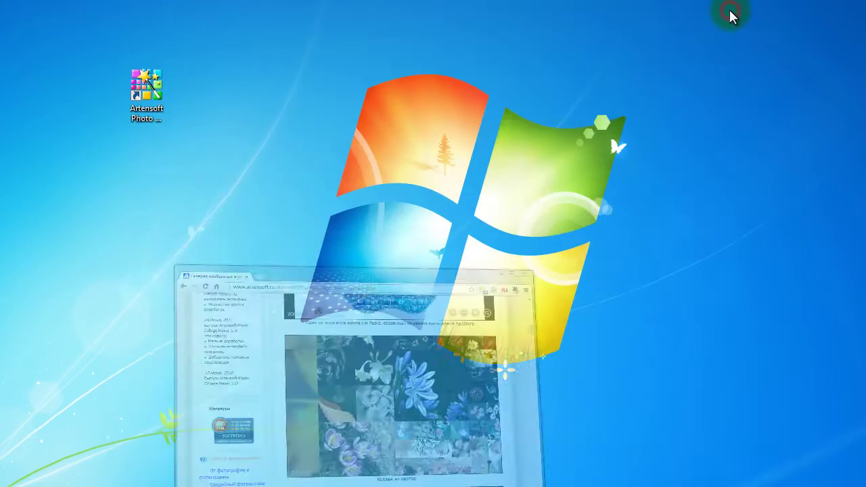
Start Artensoft Photo Collage Maker and load the picture 0032 from the Коллаж folder as the main image
left_click(160, 95)
double_click(146, 88)
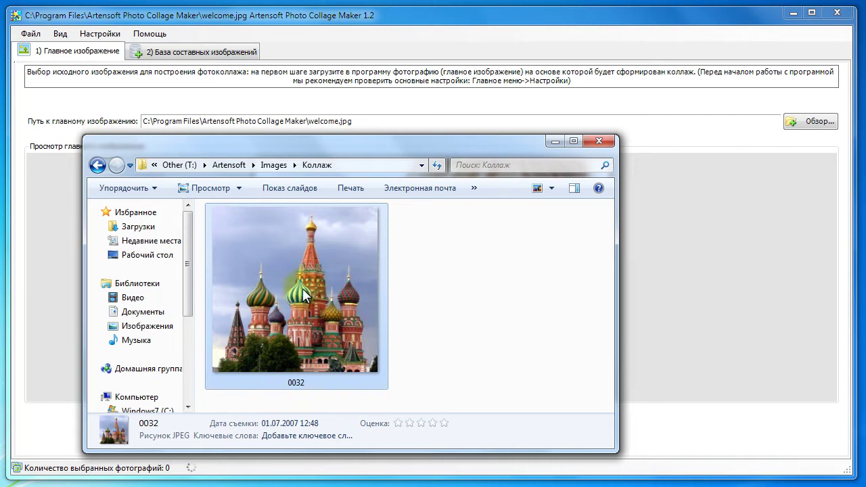
left_click_drag(302, 287, 652, 278)
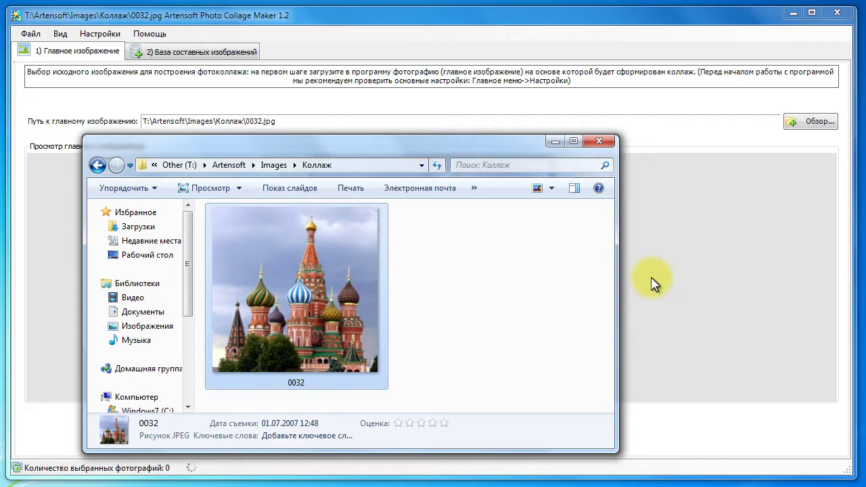
left_click(554, 141)
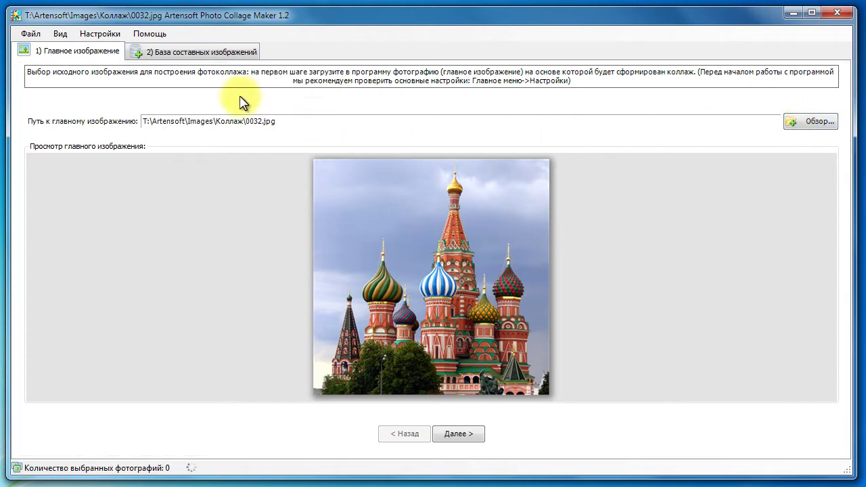
Add the Flowers folder from Bases for APCM to the database of component mini-images
left_click(165, 54)
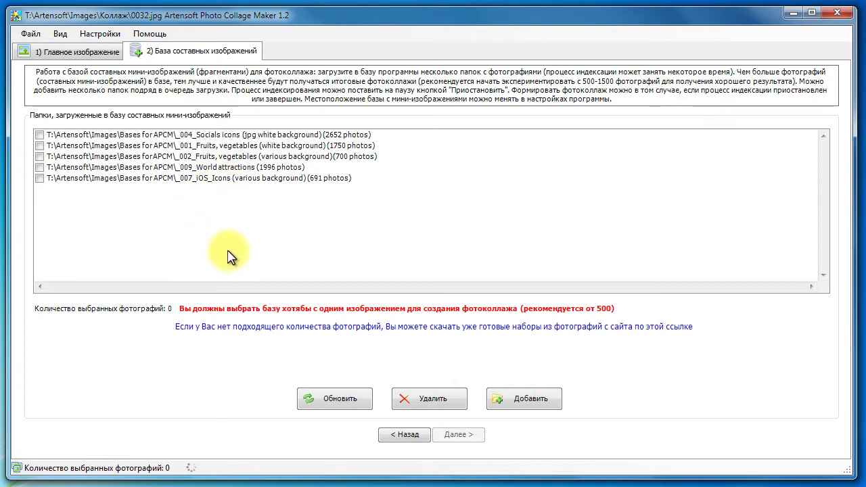
left_click(505, 399)
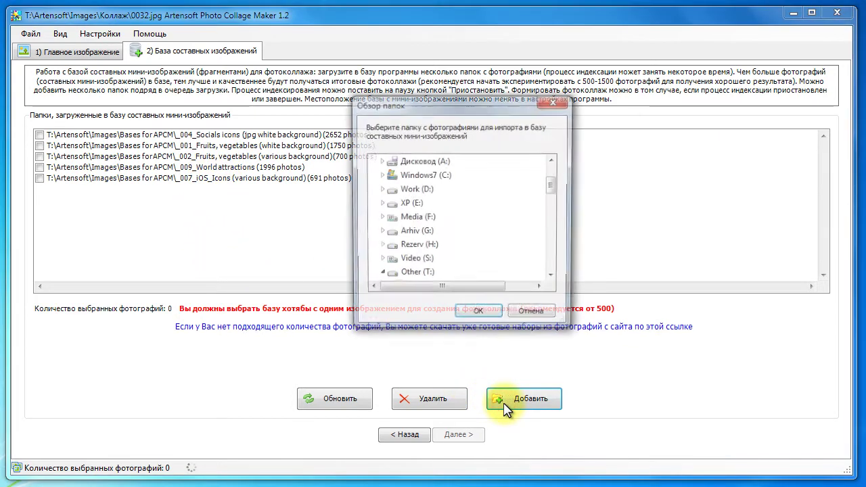
left_click_drag(555, 184, 552, 215)
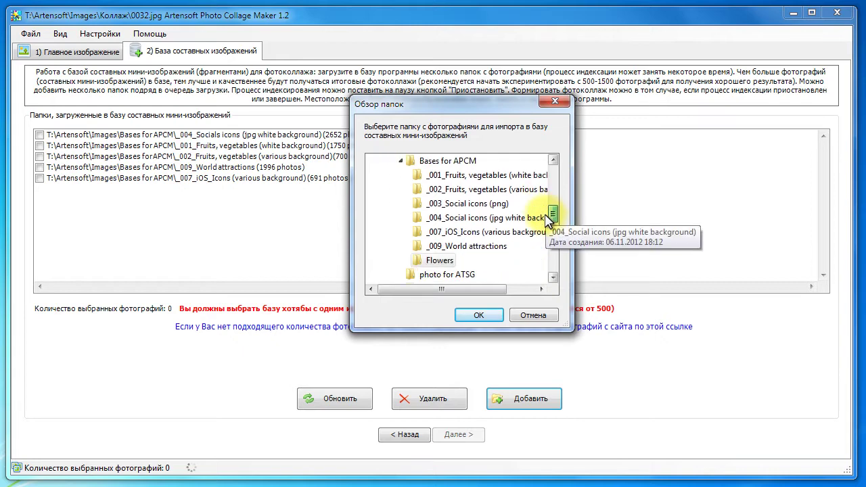
left_click(439, 260)
left_click(479, 316)
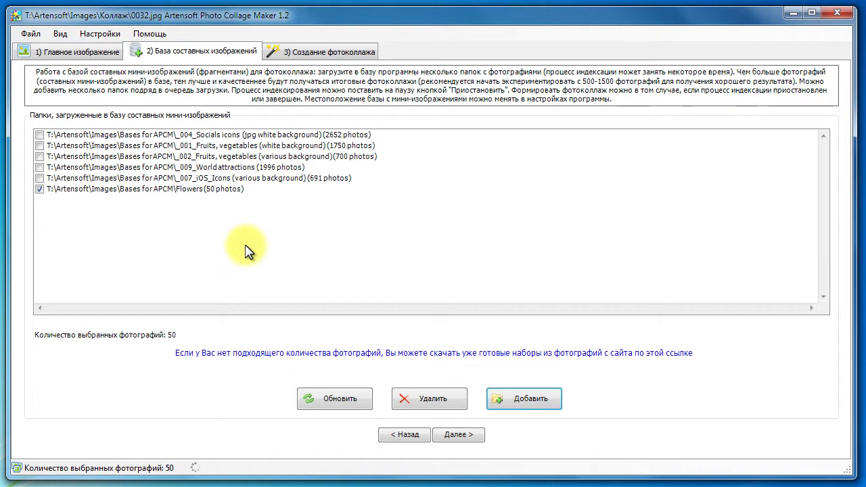
Remove the Flowers folder from the mini-image database
left_click(171, 192)
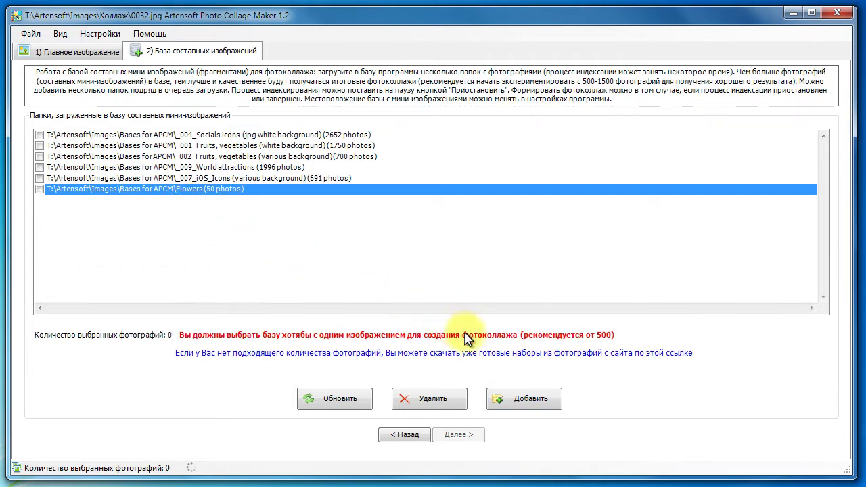
left_click(437, 397)
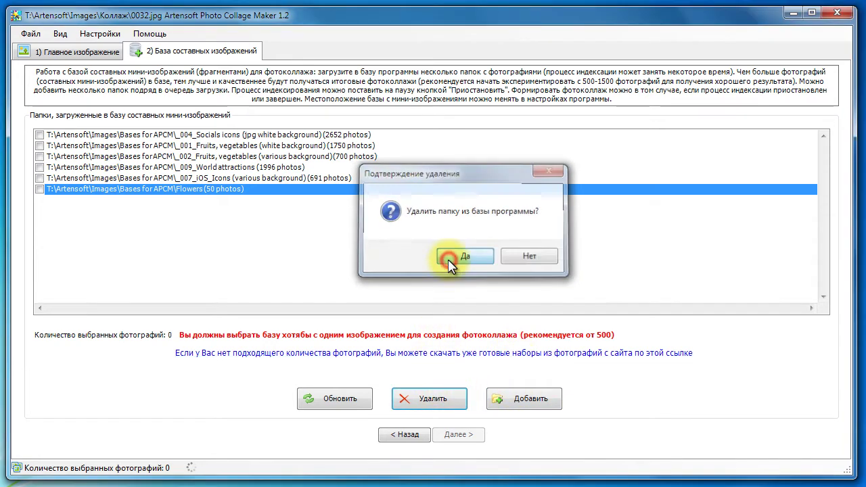
left_click(448, 258)
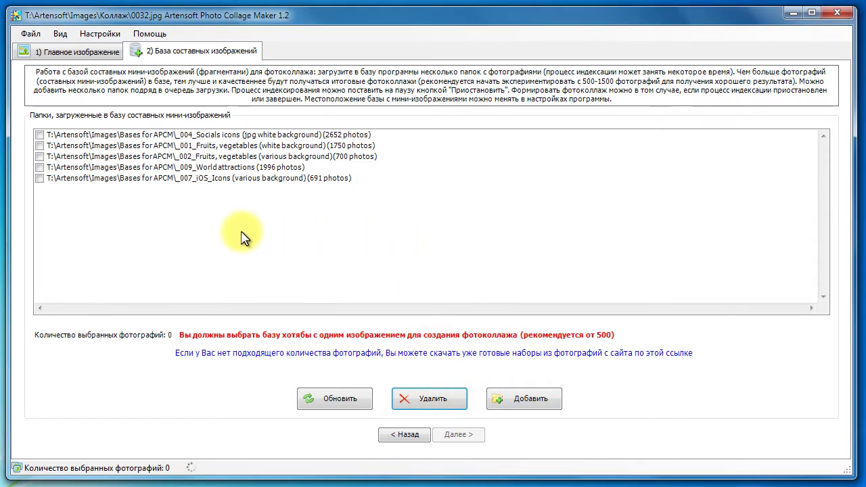
Choose the _009_World attractions folder as the mini-image source and set the number of first-level base blocks to 150
left_click(40, 167)
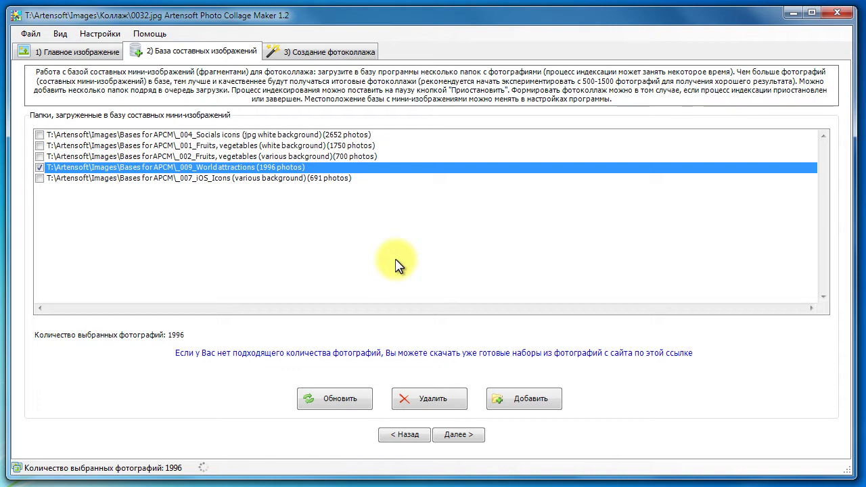
left_click(459, 435)
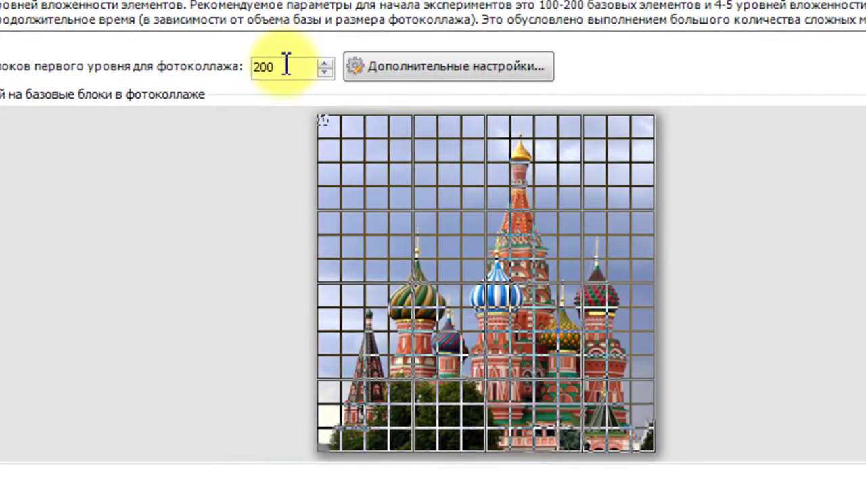
left_click_drag(284, 83, 226, 70)
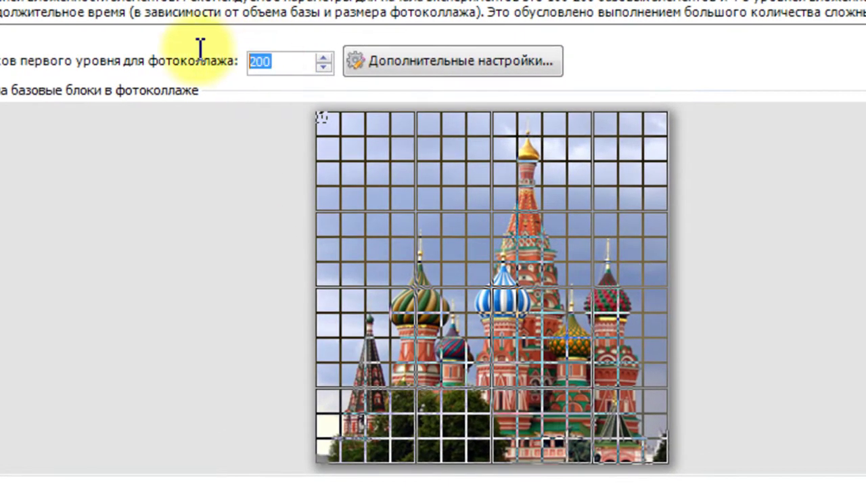
type("150")
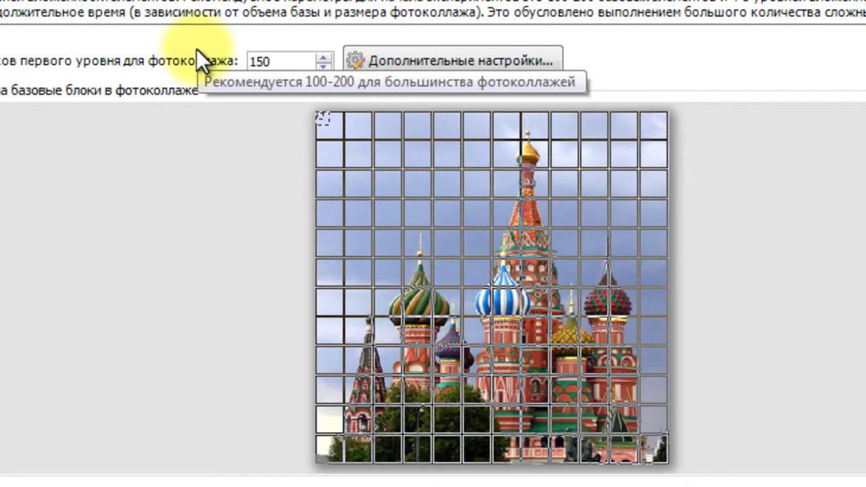
In the additional settings, disable the mirrored, 90° left, 90° right and 180° mini-image variants, leaving only the original enabled
left_click(430, 62)
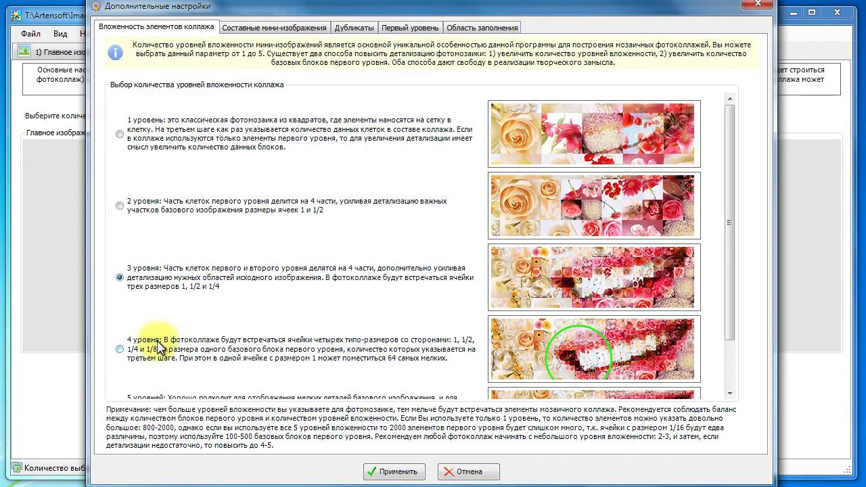
left_click(270, 27)
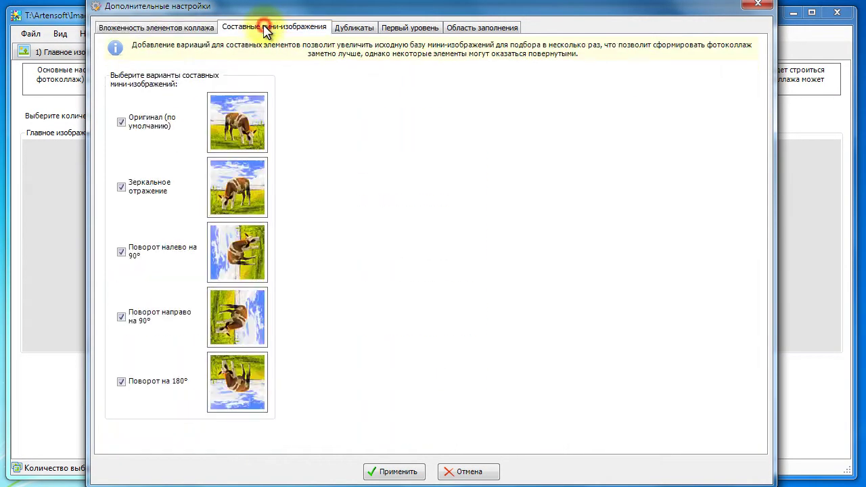
left_click(121, 187)
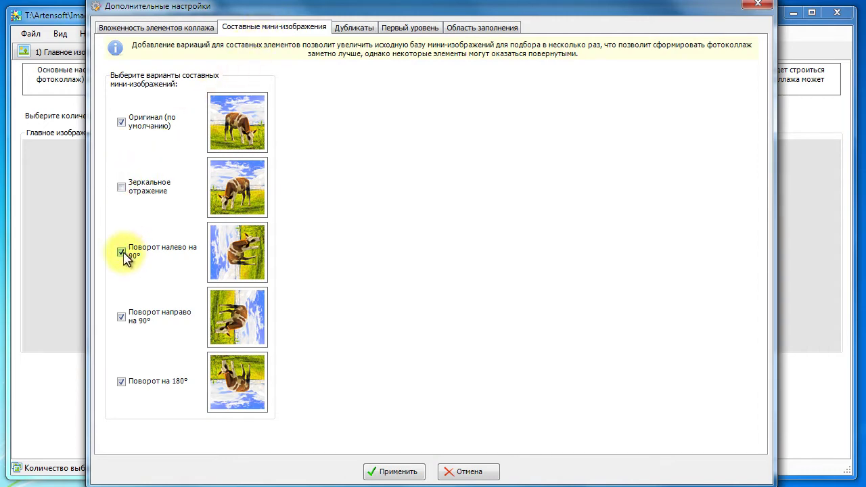
left_click(121, 252)
left_click(121, 317)
left_click(122, 382)
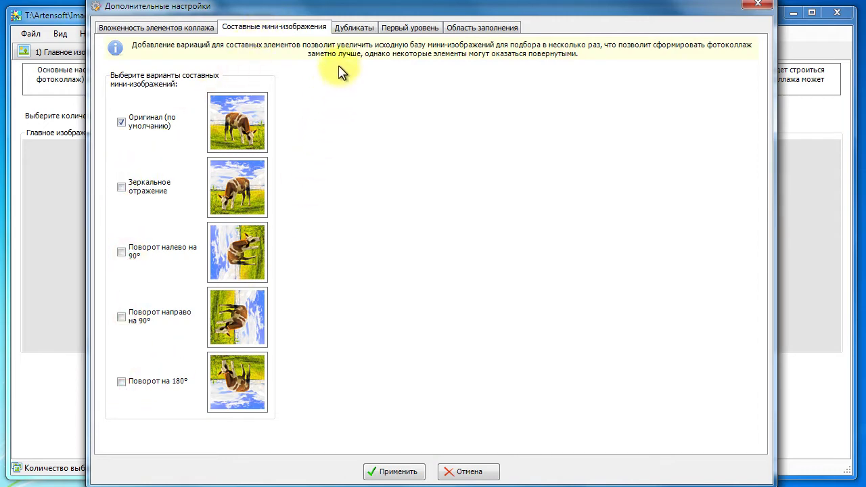
Set the duplicate exclusion radius to 5, review the first-level correction and fill area options, and apply the additional settings
left_click(352, 28)
left_click(180, 106)
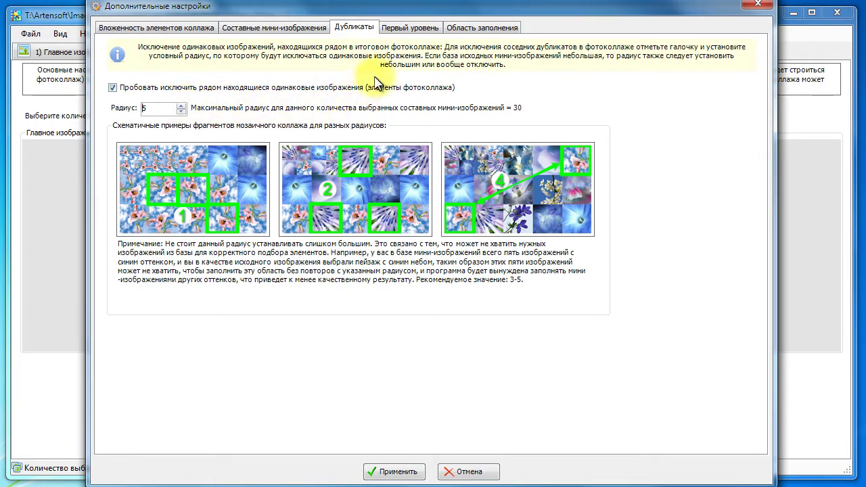
left_click(406, 30)
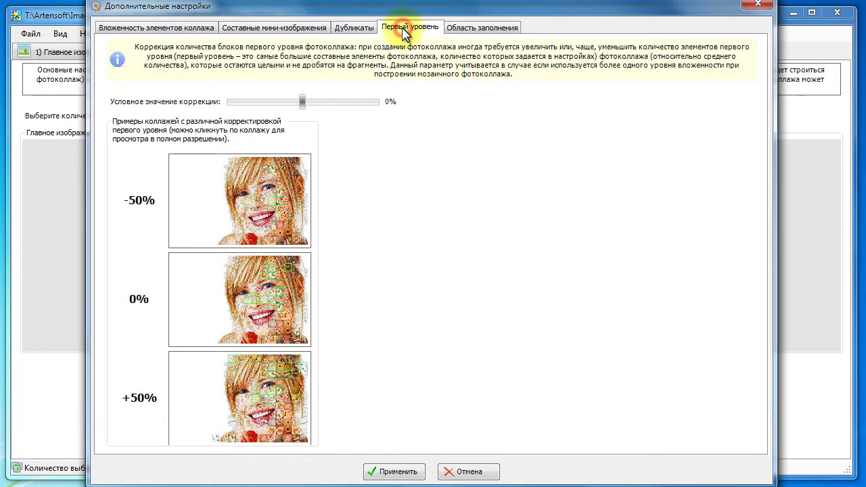
left_click(464, 30)
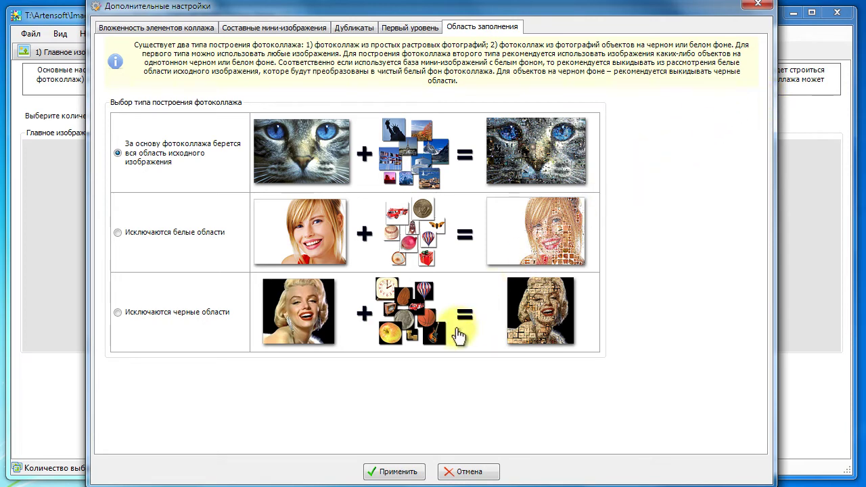
left_click(395, 474)
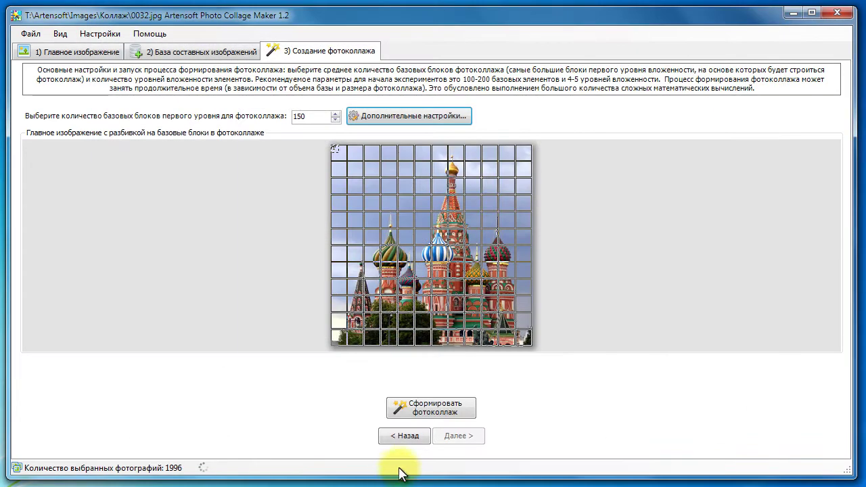
Generate the photo collage and apply the overlay type "без наложения" to it
left_click(425, 410)
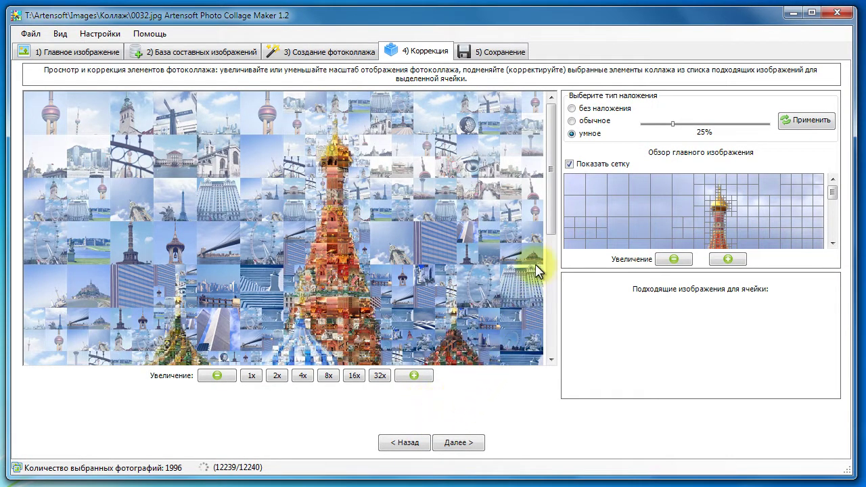
left_click_drag(554, 195, 550, 265)
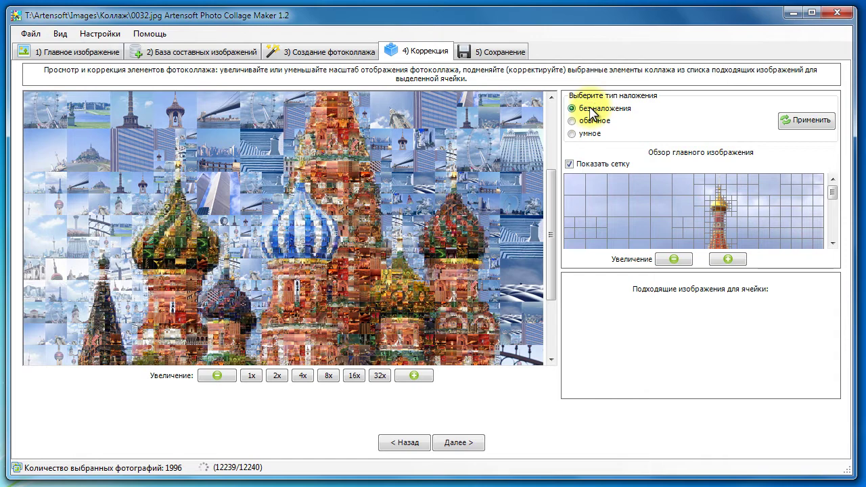
left_click(810, 121)
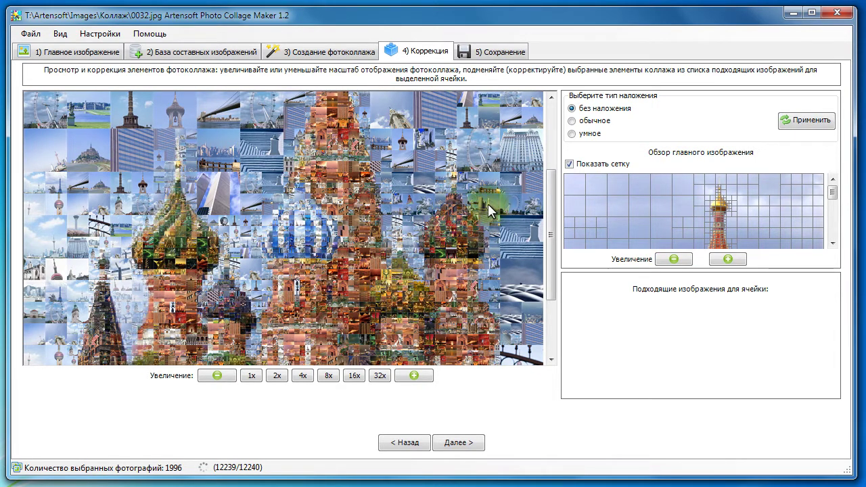
Apply the ordinary overlay type "обычное" to the collage with a strength of 40%
left_click(573, 121)
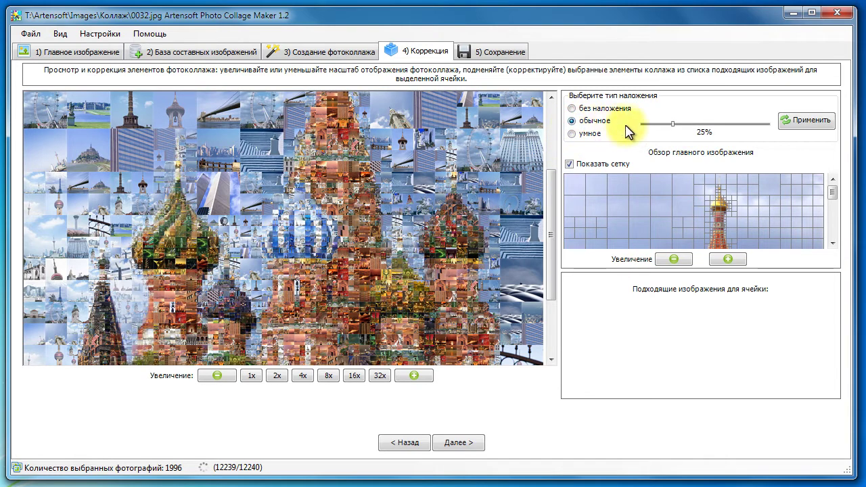
left_click_drag(673, 125, 693, 126)
left_click(792, 122)
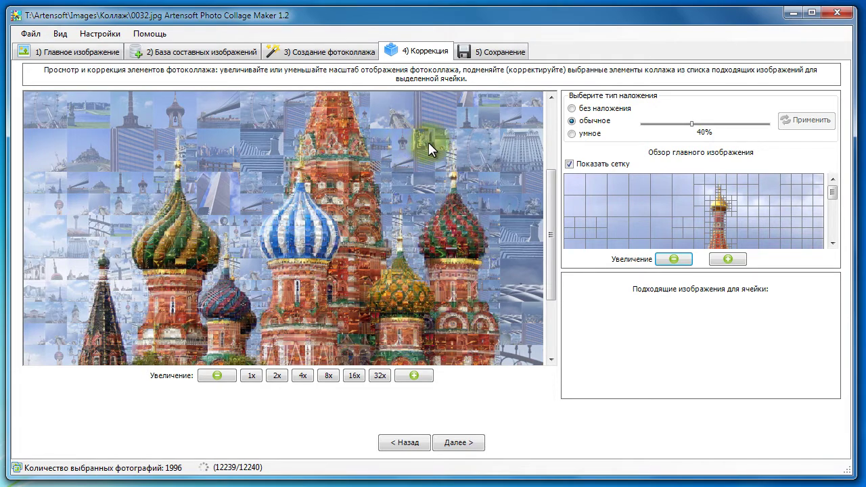
Apply the smart overlay type "умное" to the collage with a strength of 25%
left_click(572, 134)
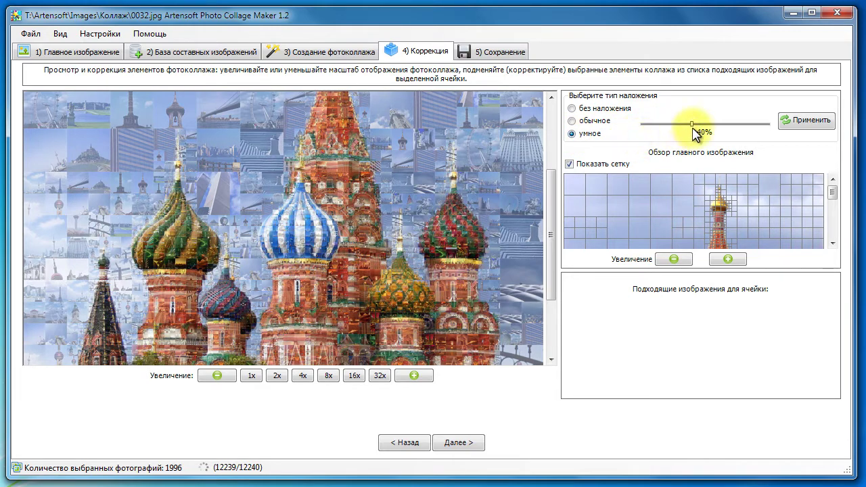
left_click_drag(692, 124, 675, 132)
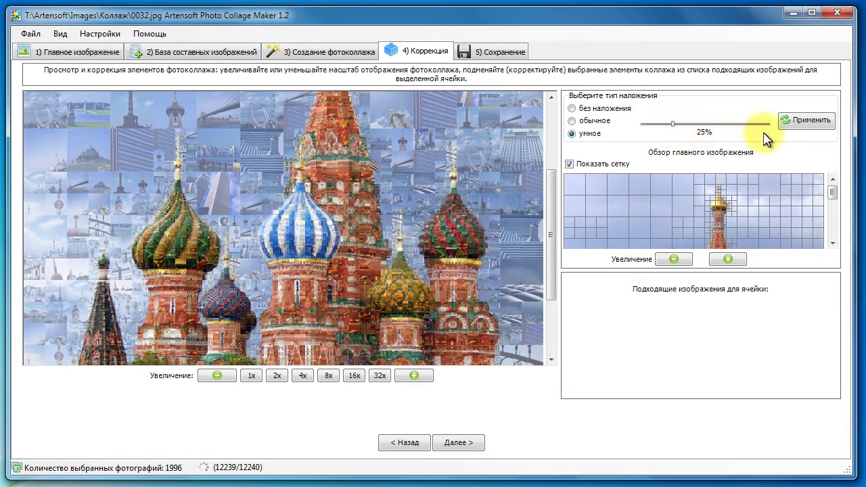
left_click(802, 132)
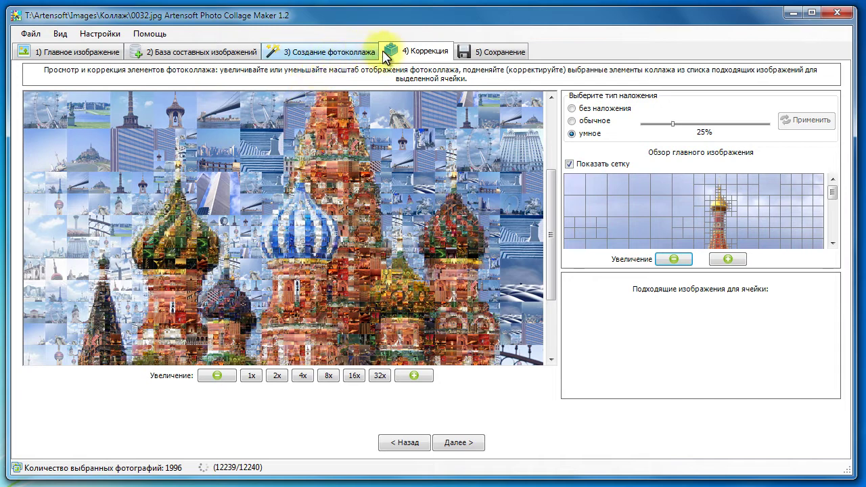
Save the collage at 14496*14496 pixels as 0032_created_using_Artensoft_Photo_Collage_Maker.jpg in the Коллаж folder
left_click(482, 54)
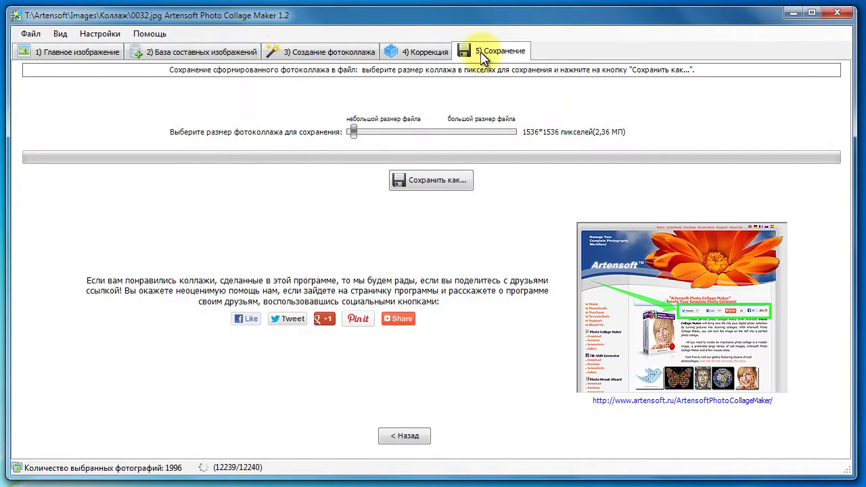
left_click_drag(353, 132, 406, 135)
left_click(418, 181)
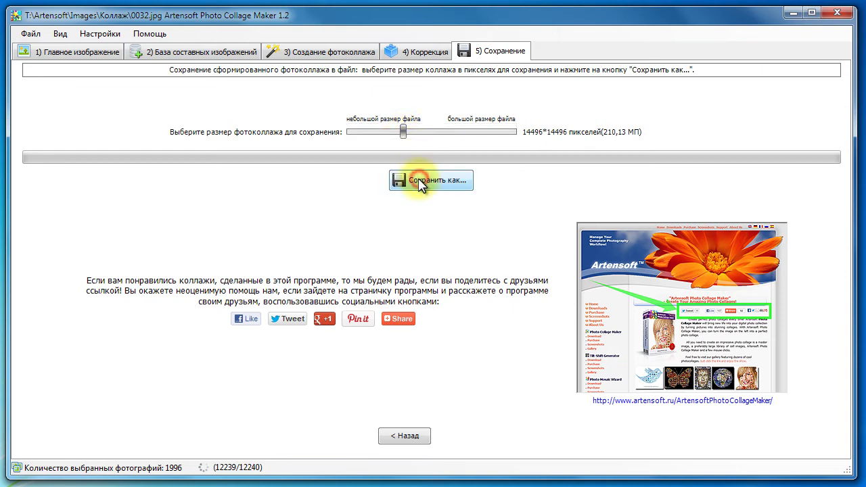
left_click(636, 407)
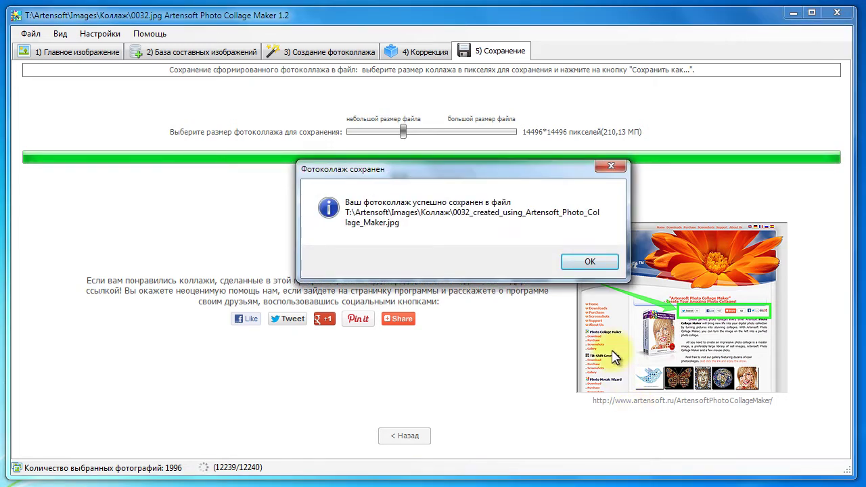
left_click(591, 264)
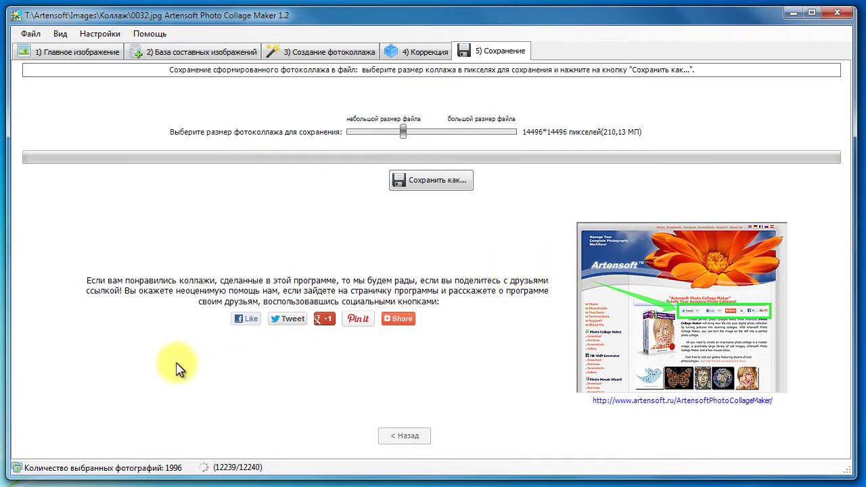
Switch to the Коллаж folder window, open the saved collage in the Windows photo viewer and examine the sky tiles up close
key("alt+Tab")
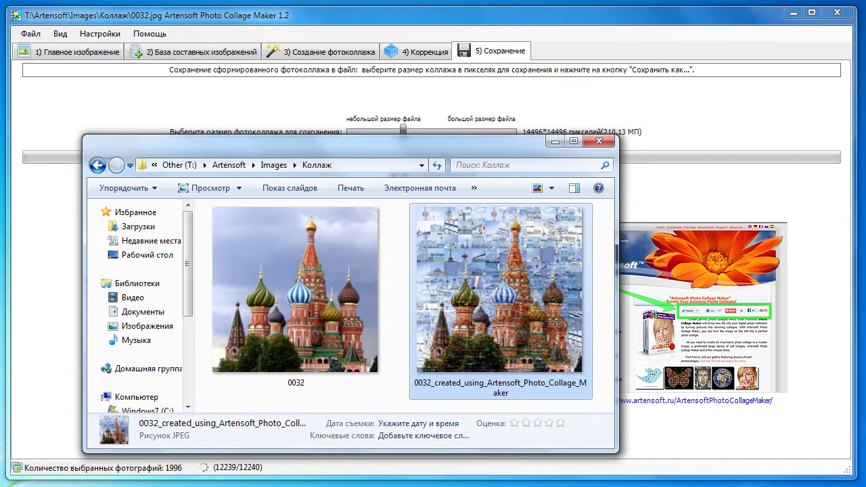
double_click(499, 295)
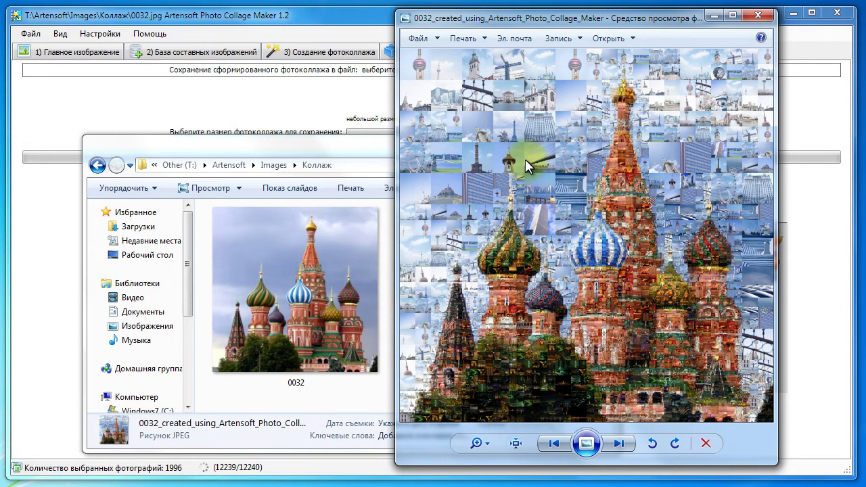
scroll(515, 149, "up", 5)
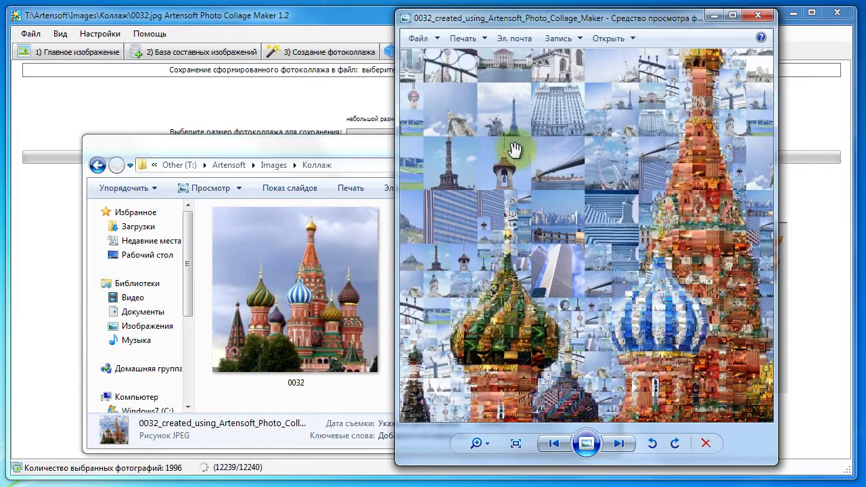
scroll(515, 149, "up", 1)
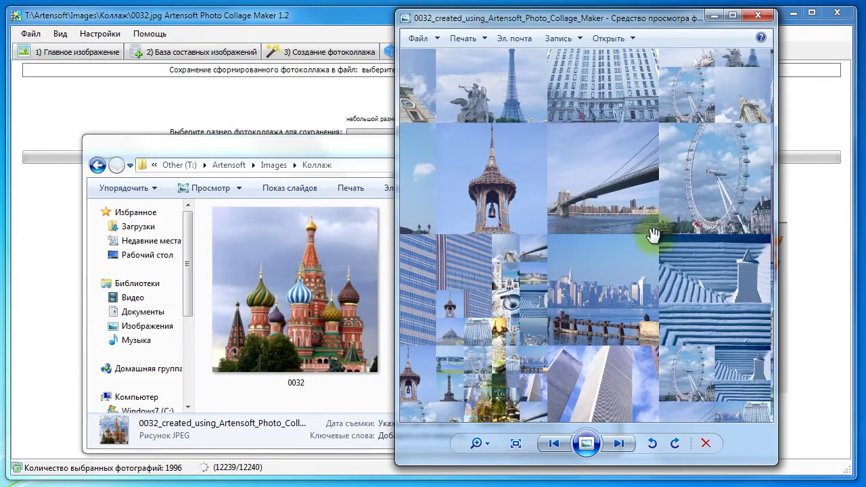
scroll(555, 227, "down", 6)
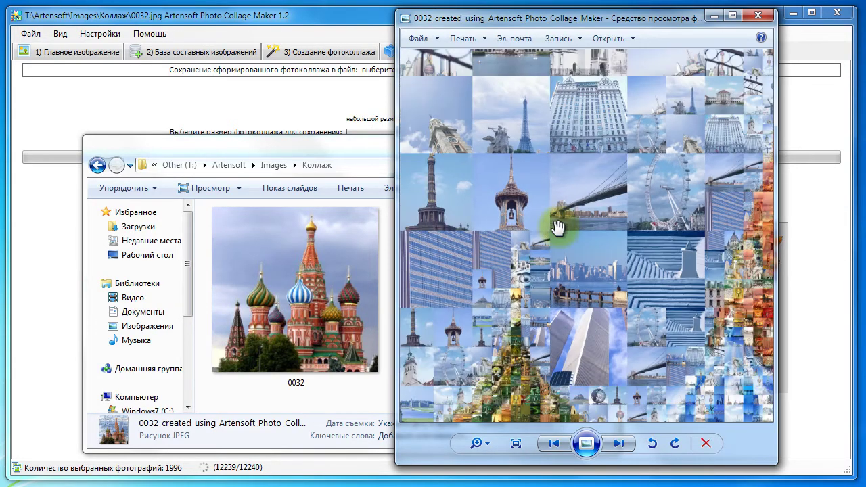
Examine the mini-images forming the blue-and-white dome and the red walls beside it, and return to the whole collage
scroll(617, 261, "up", 5)
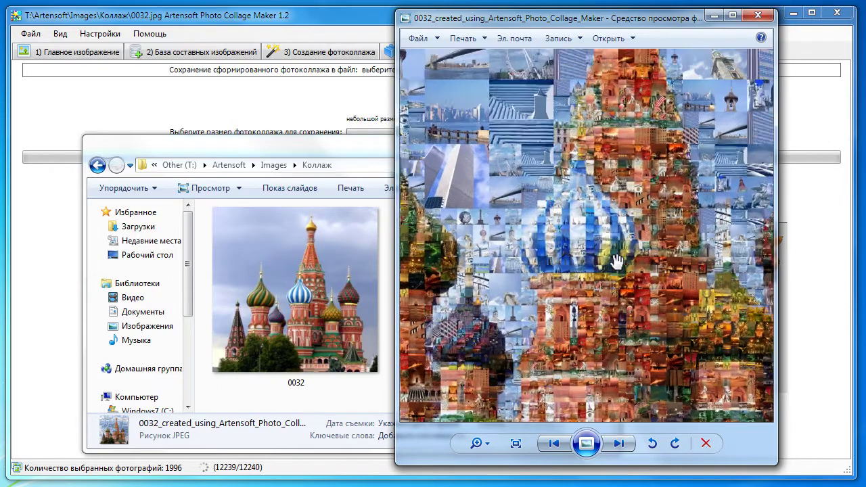
scroll(617, 261, "down", 2)
scroll(617, 261, "up", 3)
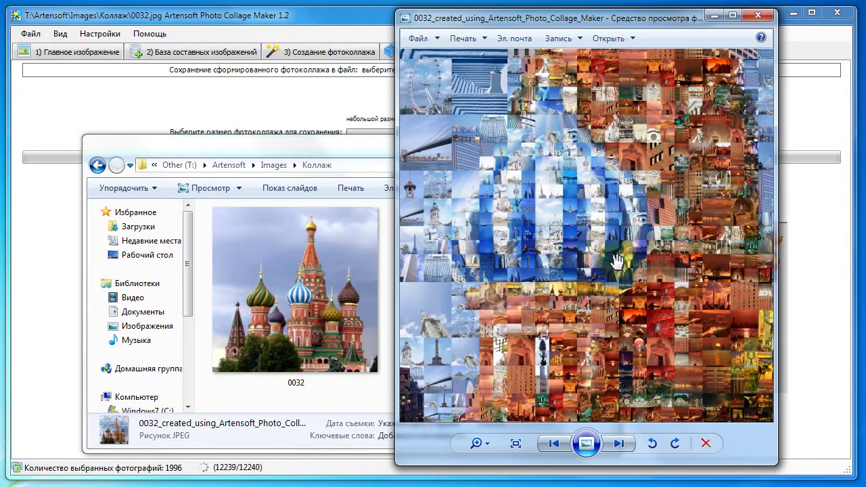
scroll(617, 260, "up", 5)
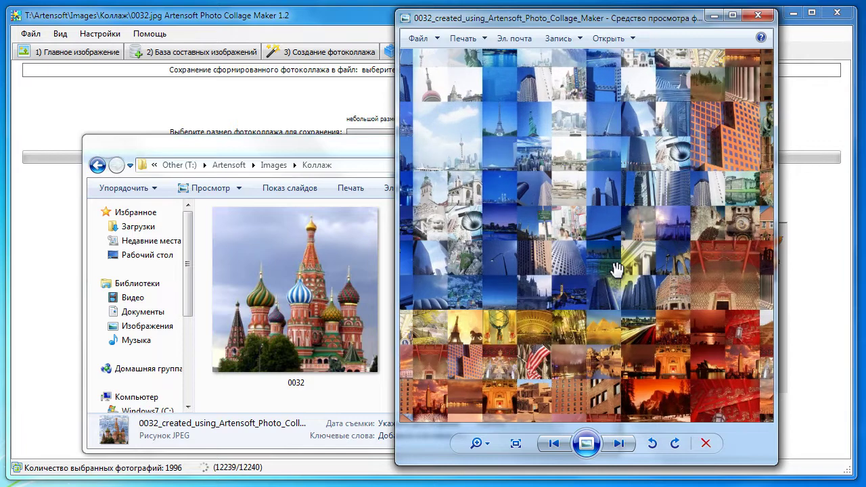
scroll(617, 269, "up", 3)
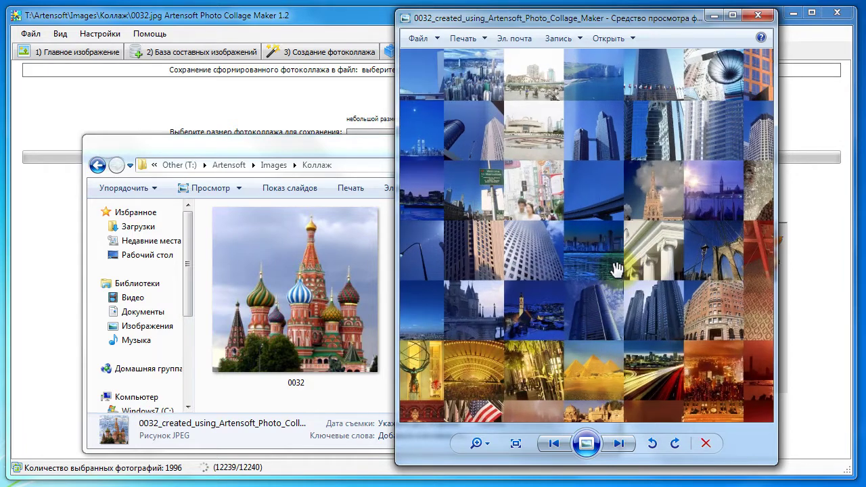
left_click_drag(651, 304, 494, 248)
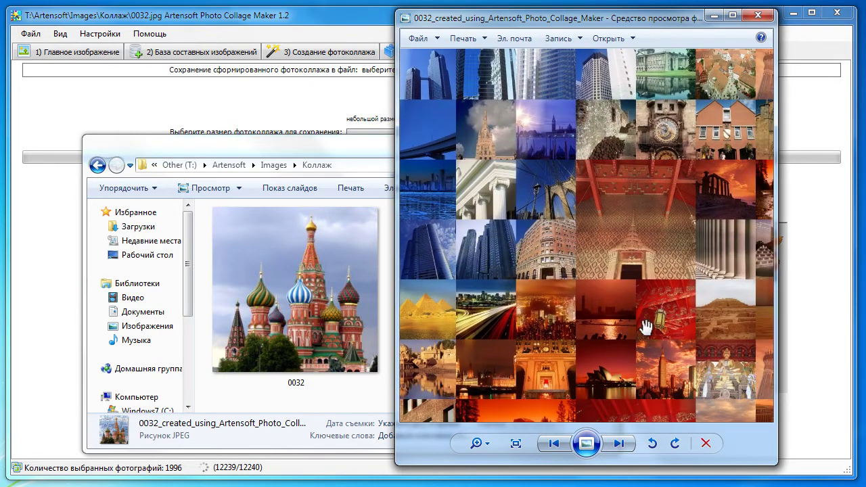
left_click_drag(646, 327, 545, 272)
left_click_drag(662, 329, 576, 296)
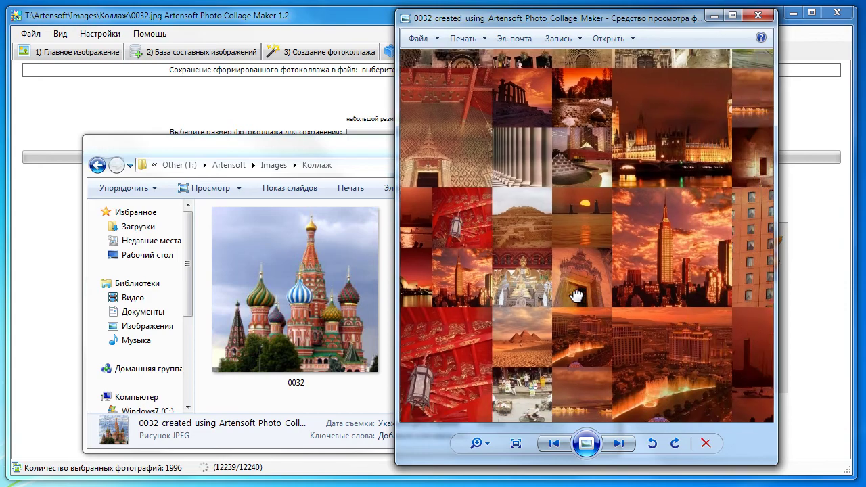
scroll(599, 291, "down", 5)
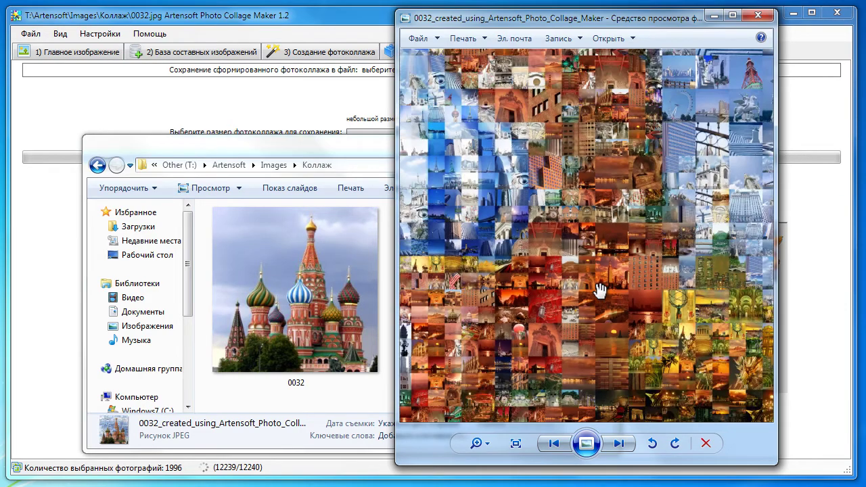
scroll(600, 290, "down", 5)
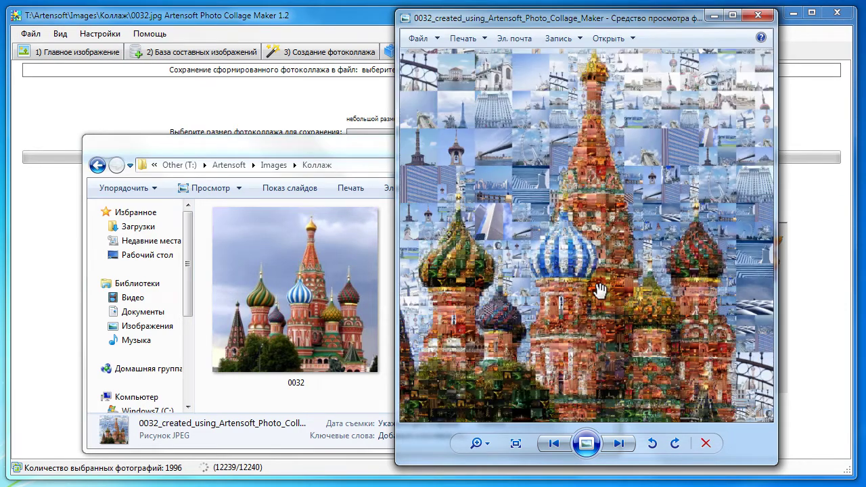
scroll(599, 290, "down", 2)
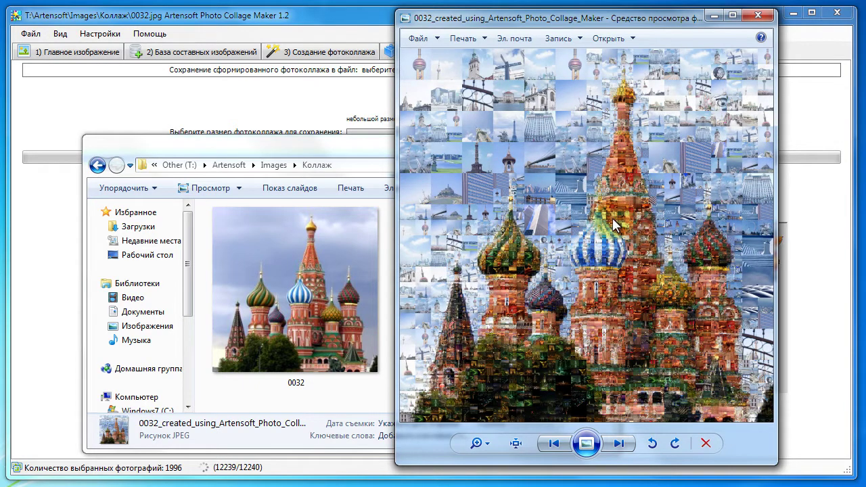